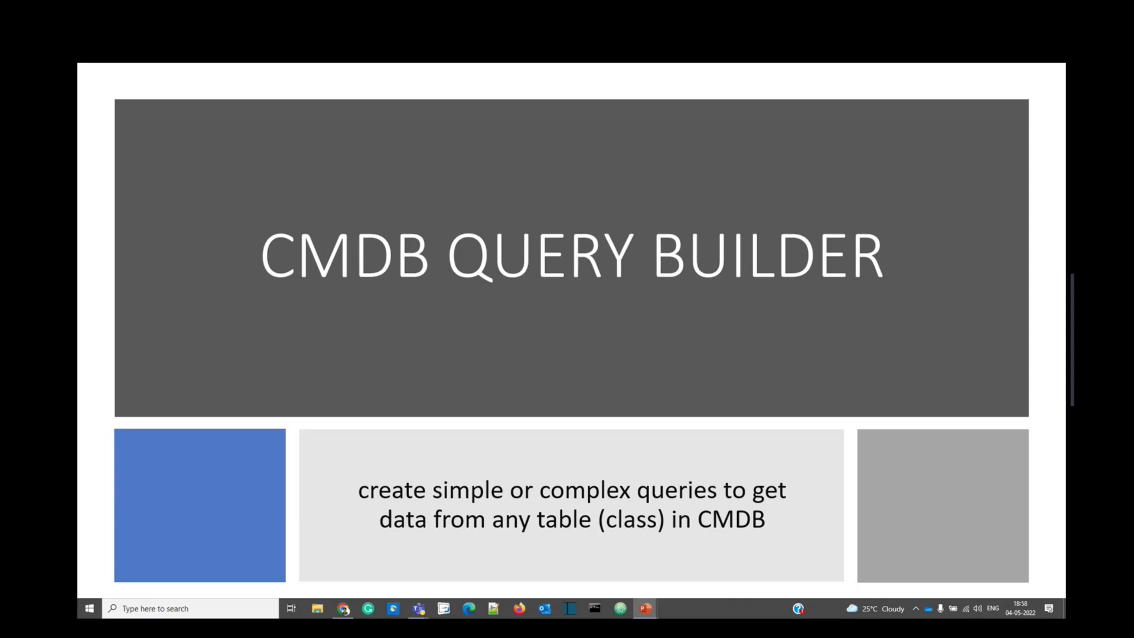
Step the slideshow through the ADVANTAGES slide on to the --Example-- slide
{"action": "key", "text": "Right"}
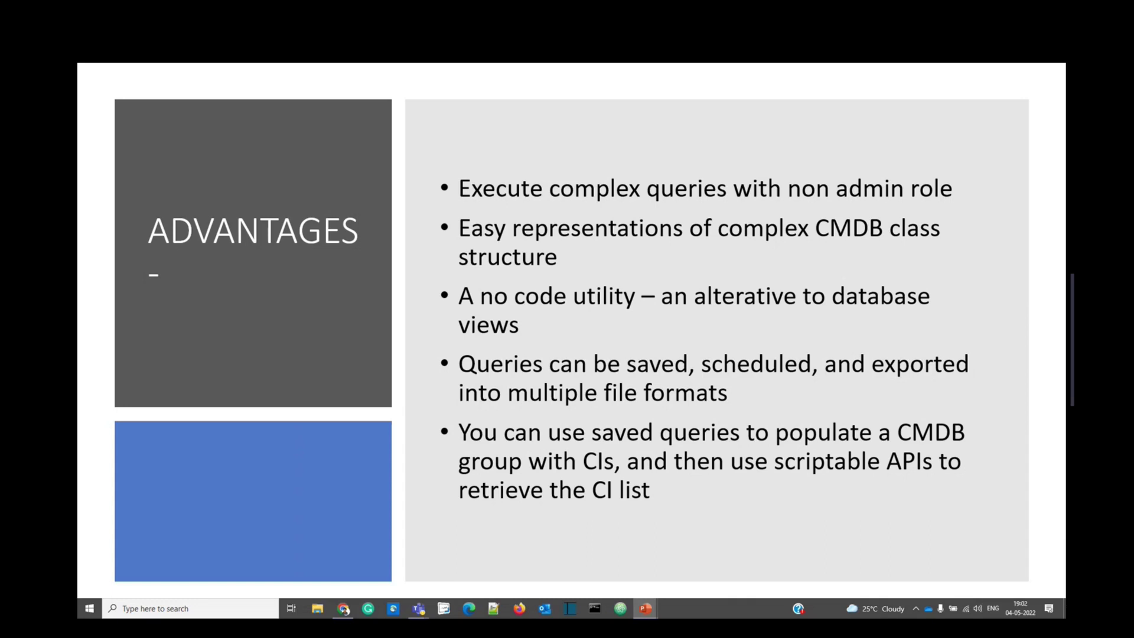
{"action": "left_click", "coordinate": [522, 167]}
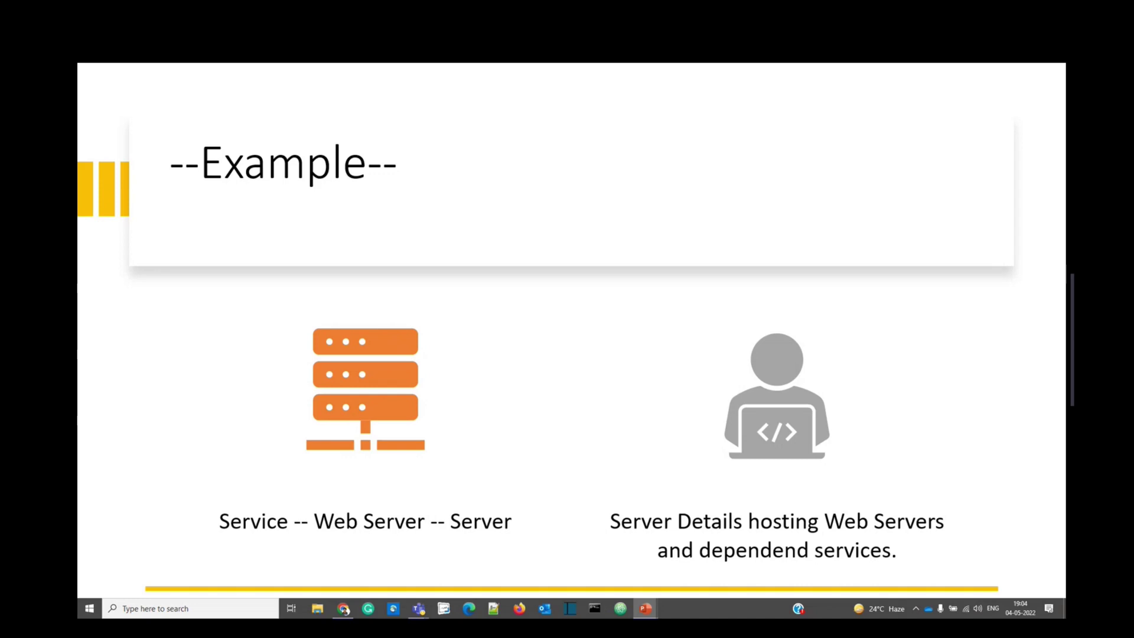
Switch from the PowerPoint slideshow to the ServiceNow System Administration page in Chrome
{"action": "key", "text": "alt+Tab"}
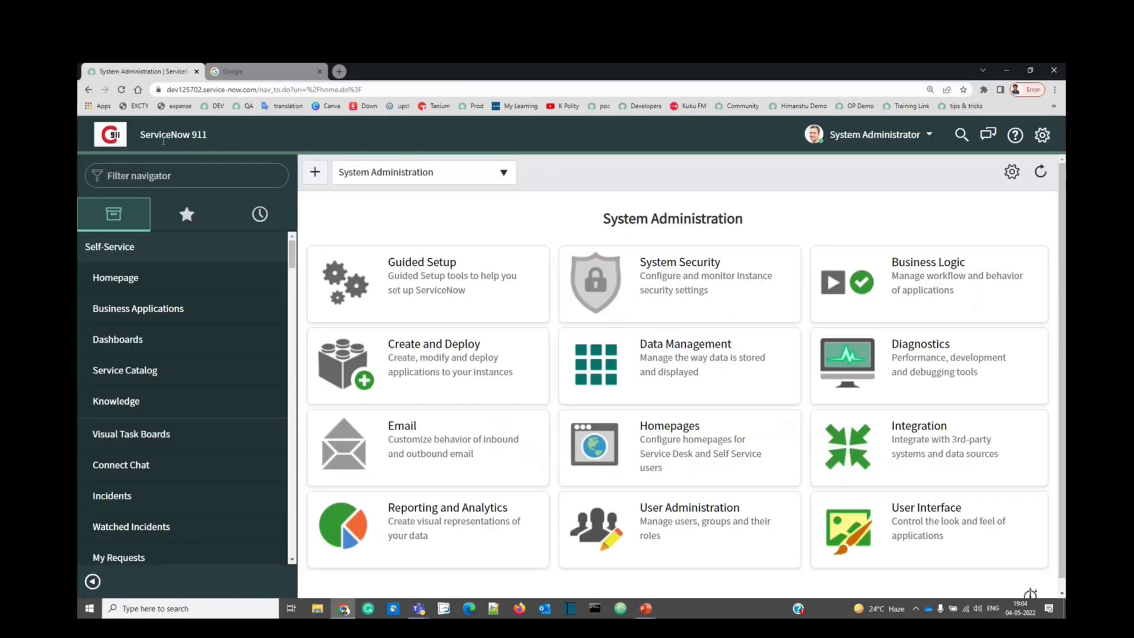
Open CMDB Query Builder via the 'cmdb' navigator filter and create a query named 'Service Dependency'
{"action": "left_click", "coordinate": [152, 176]}
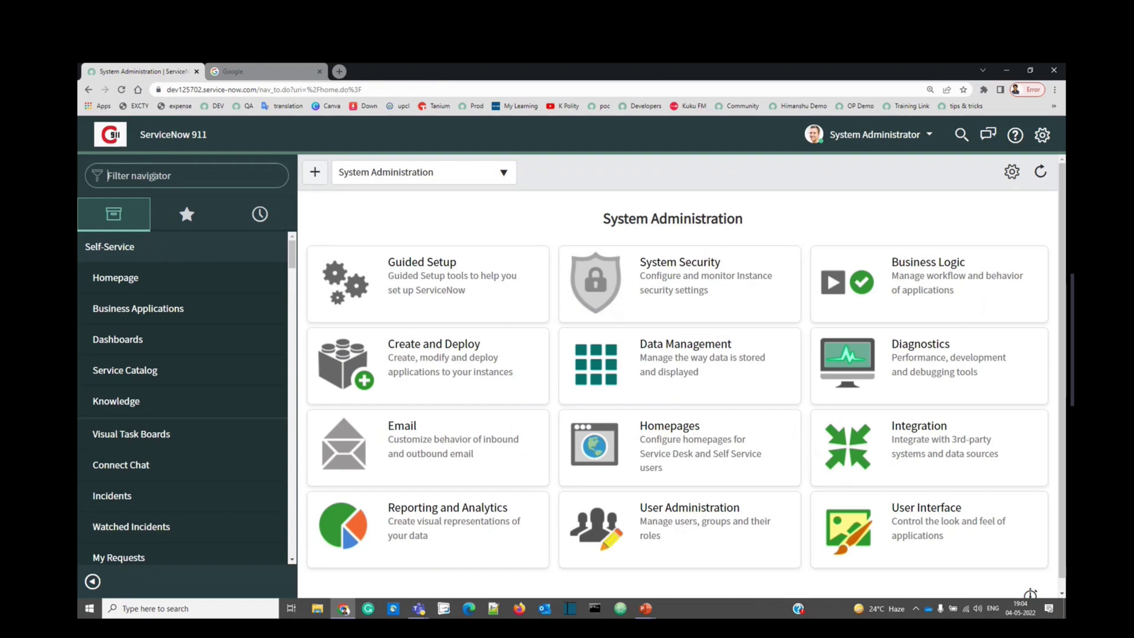
{"action": "type", "text": "cmdb"}
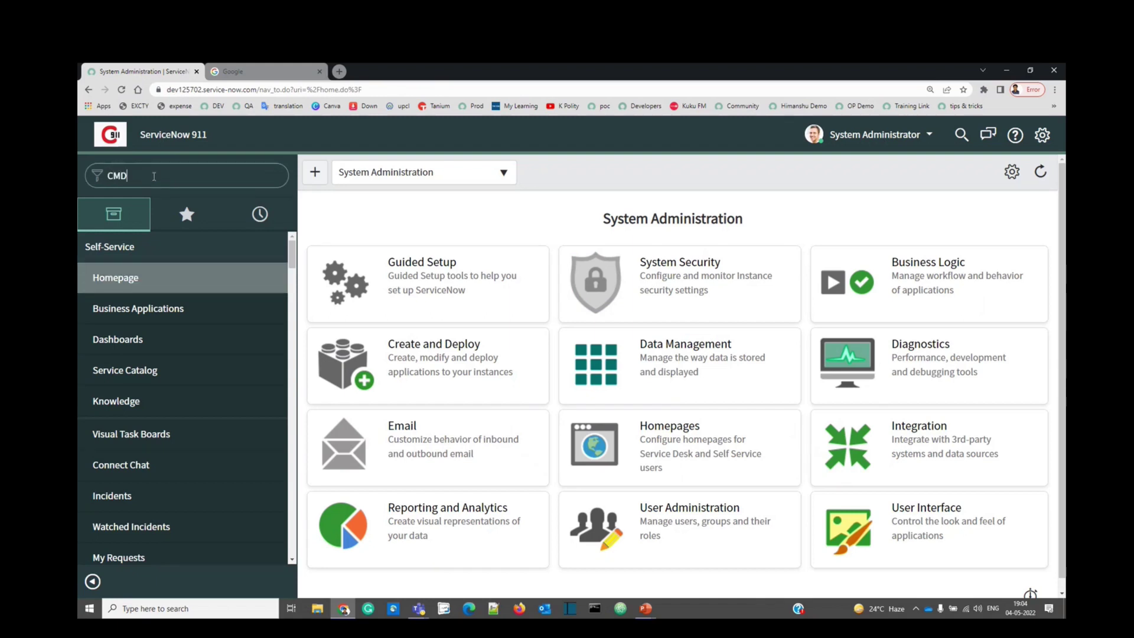
{"action": "left_click", "coordinate": [131, 275]}
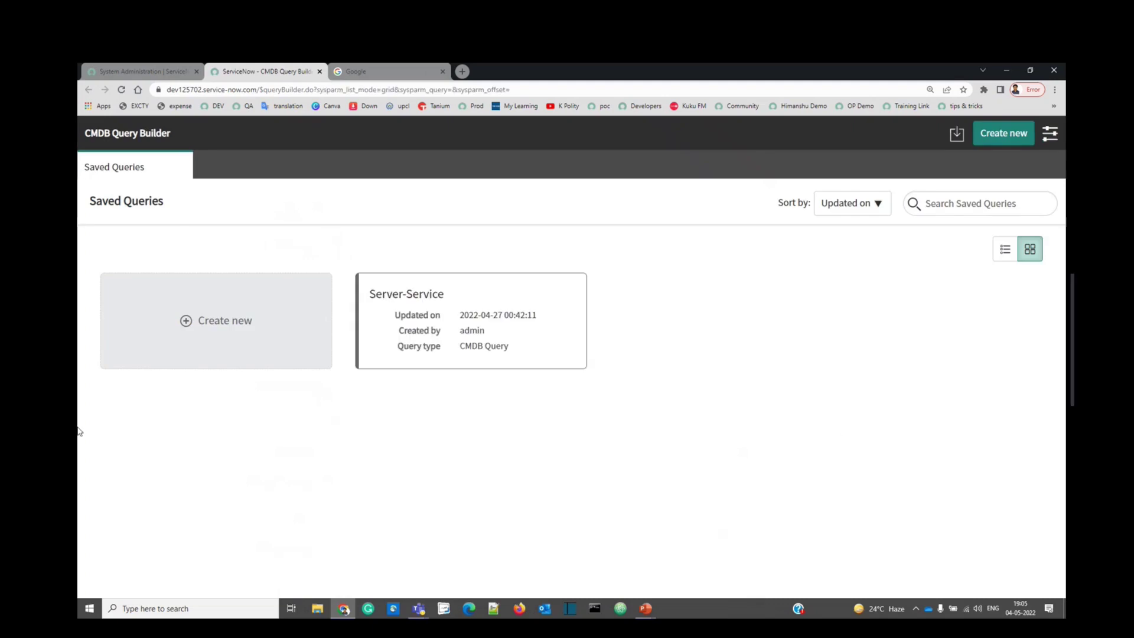
{"action": "left_click", "coordinate": [215, 320]}
{"action": "left_click", "coordinate": [636, 294]}
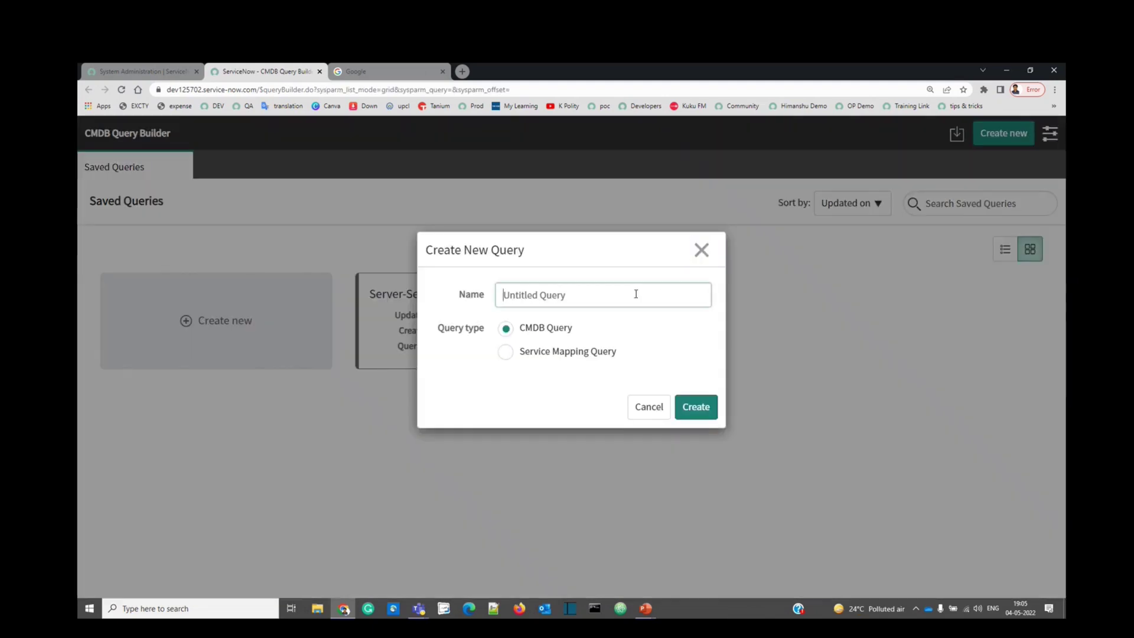
{"action": "type", "text": "Service Dependency"}
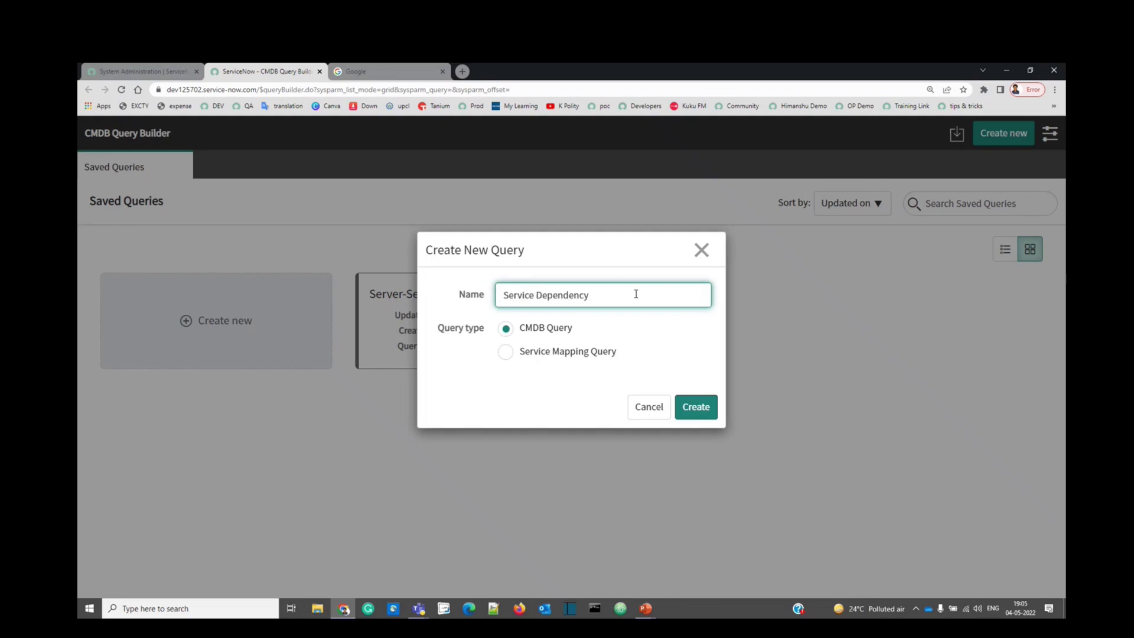
{"action": "left_click", "coordinate": [697, 408]}
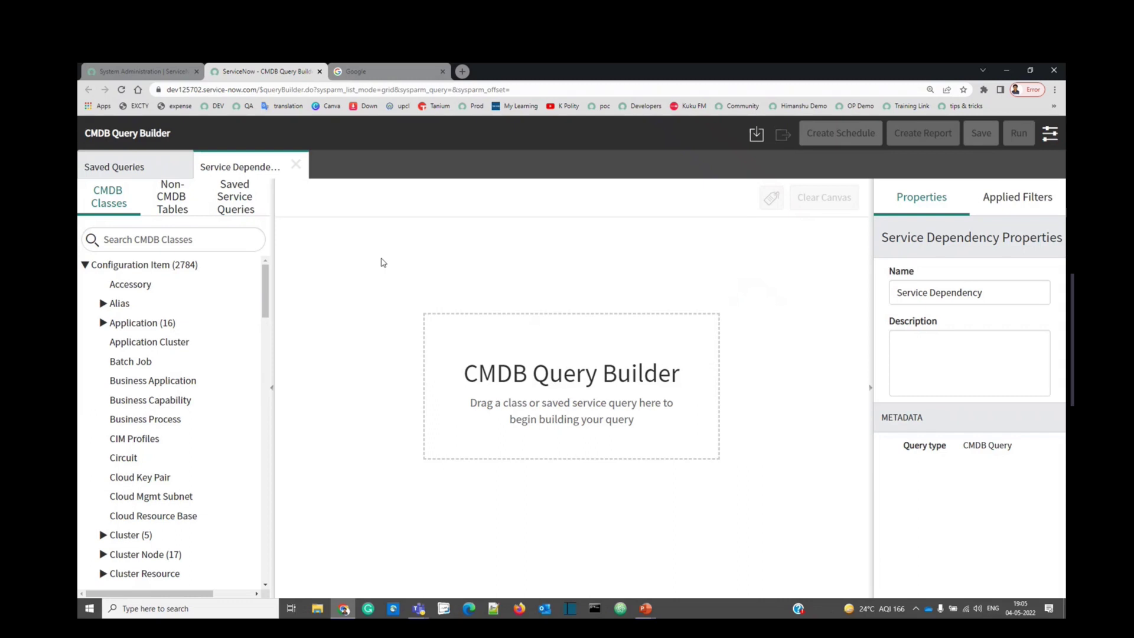
Place the Service class on the query canvas as the starting node
{"action": "left_click", "coordinate": [182, 245]}
{"action": "type", "text": "service"}
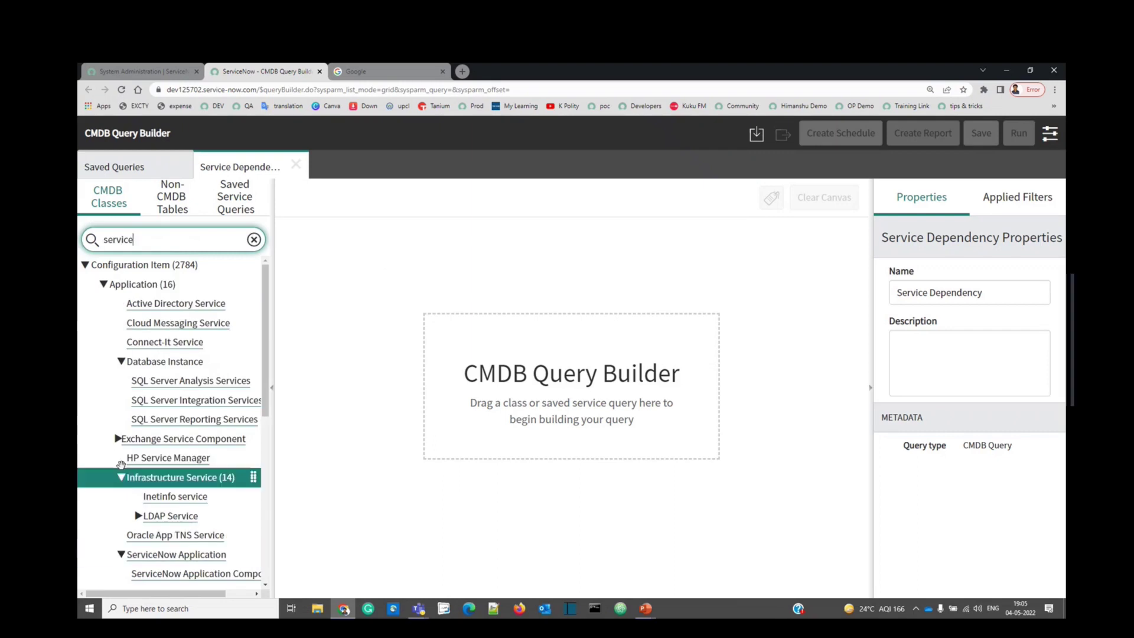
{"action": "scroll", "coordinate": [121, 465], "scroll_direction": "down", "scroll_amount": 4}
{"action": "scroll", "coordinate": [121, 465], "scroll_direction": "down", "scroll_amount": 3}
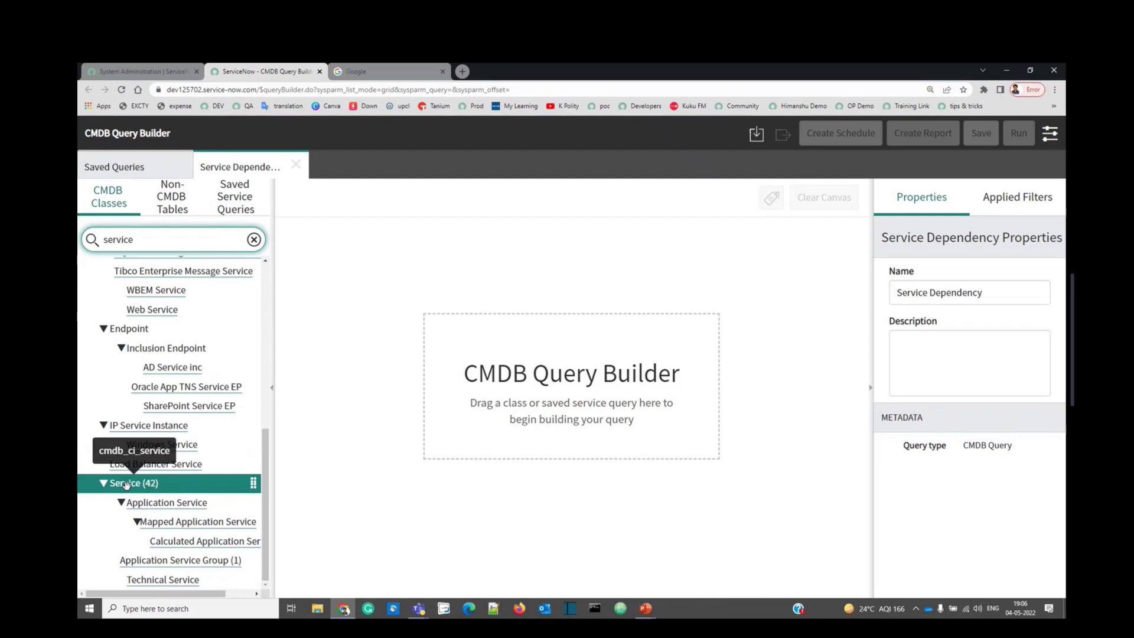
{"action": "left_click_drag", "start_coordinate": [125, 484], "coordinate": [371, 260]}
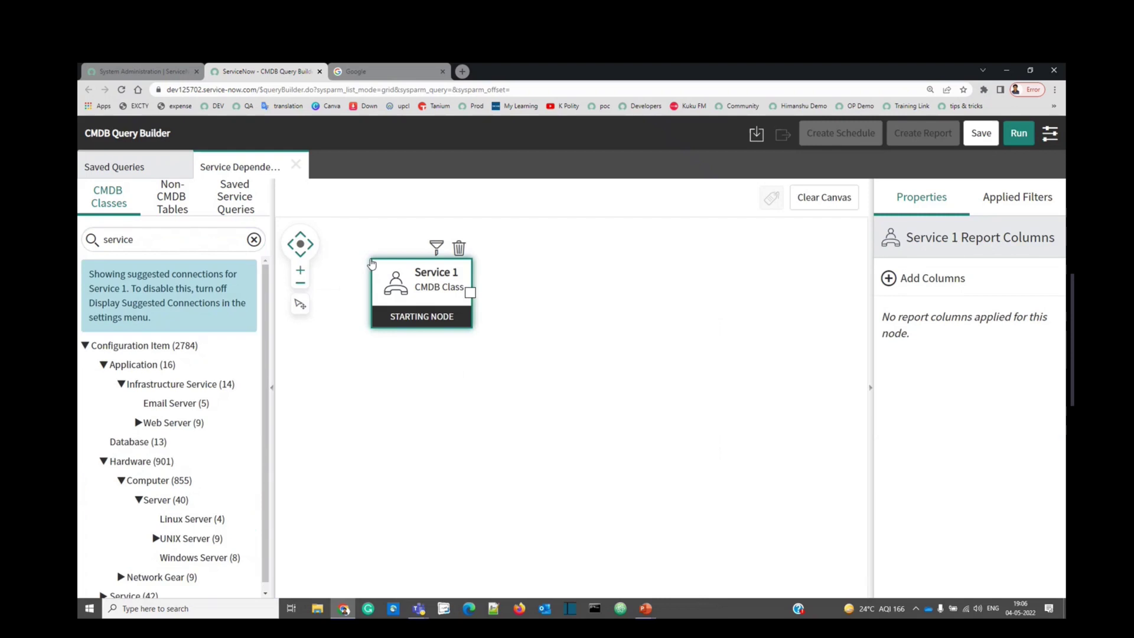
{"action": "left_click", "coordinate": [371, 339]}
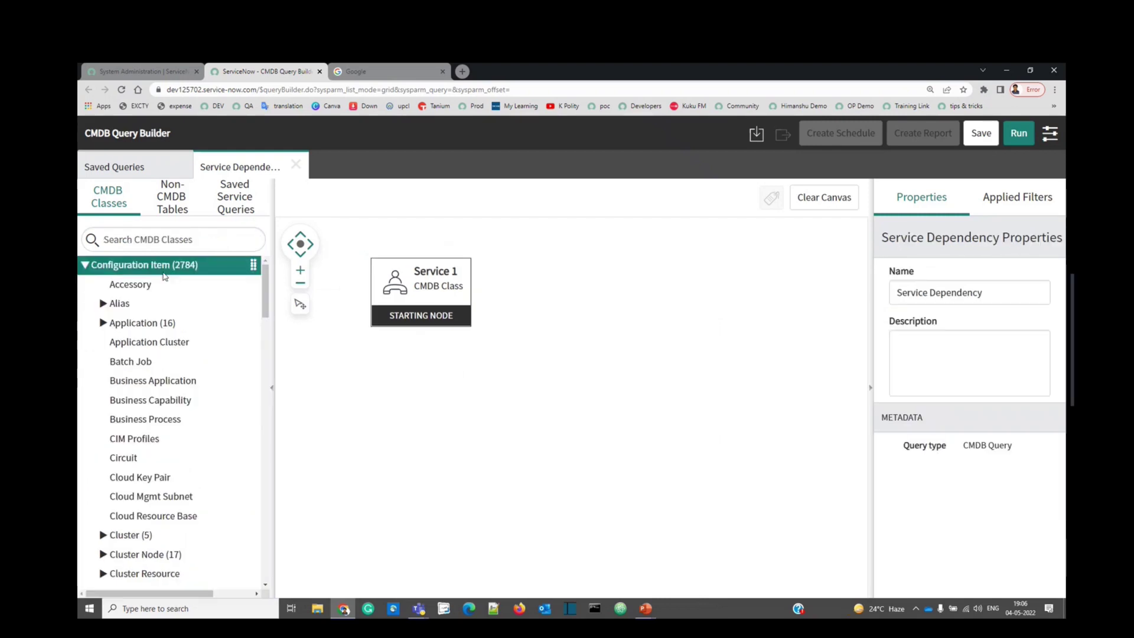
Add Web Server and Server class nodes to the canvas below the Service node
{"action": "left_click", "coordinate": [162, 243]}
{"action": "type", "text": "web server"}
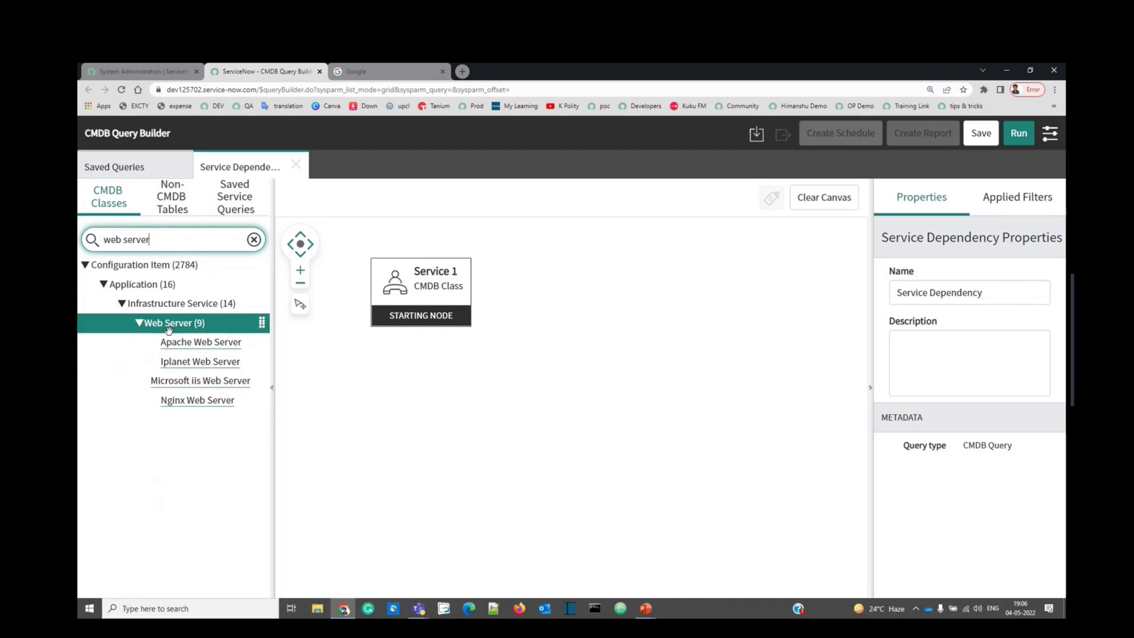
{"action": "left_click_drag", "start_coordinate": [175, 322], "coordinate": [518, 366]}
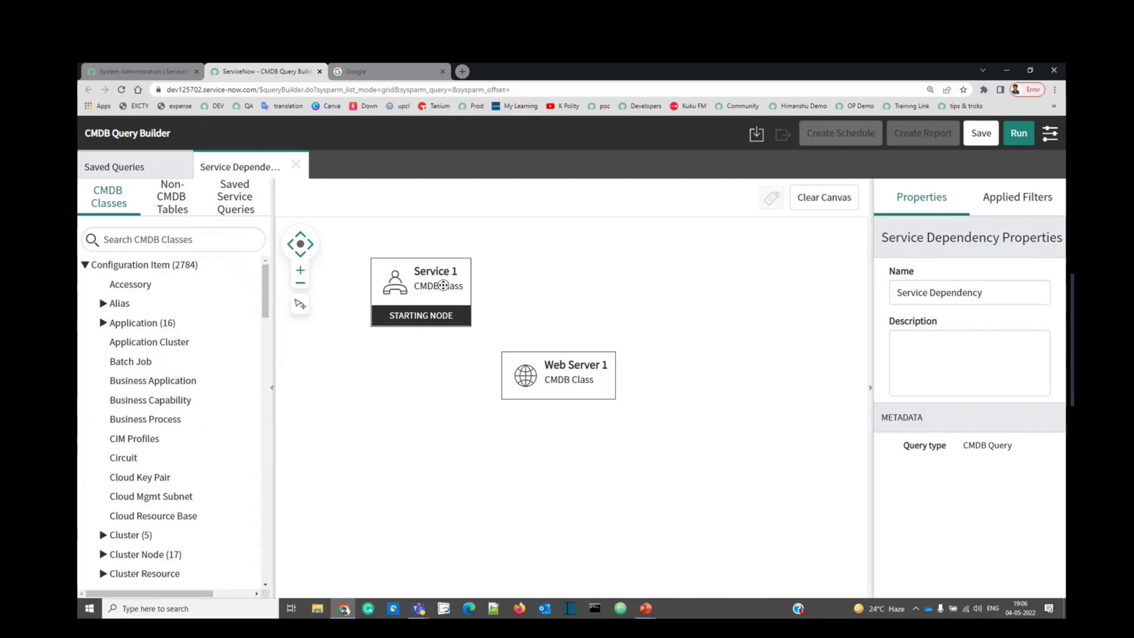
{"action": "left_click", "coordinate": [141, 241]}
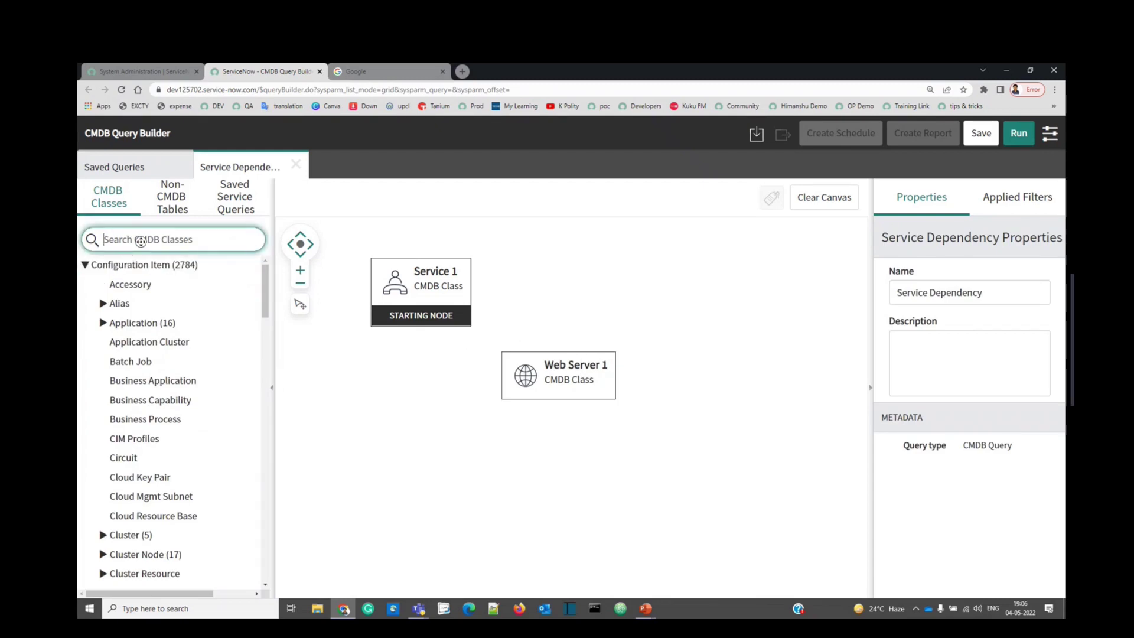
{"action": "type", "text": "server"}
{"action": "scroll", "coordinate": [106, 434], "scroll_direction": "down", "scroll_amount": 20}
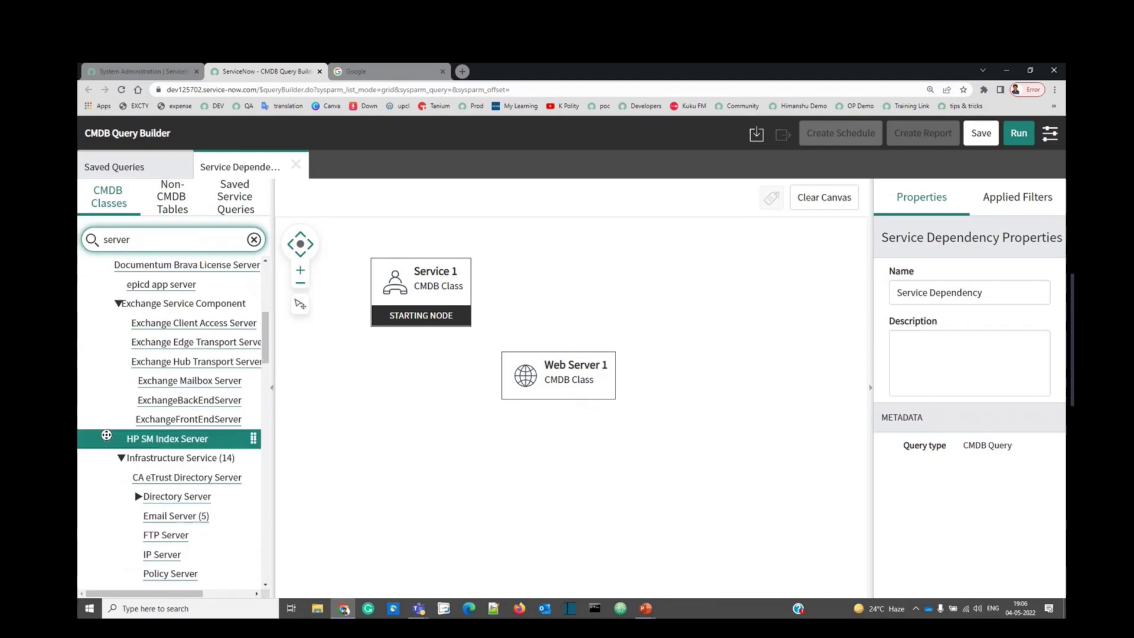
{"action": "scroll", "coordinate": [106, 434], "scroll_direction": "down", "scroll_amount": 10}
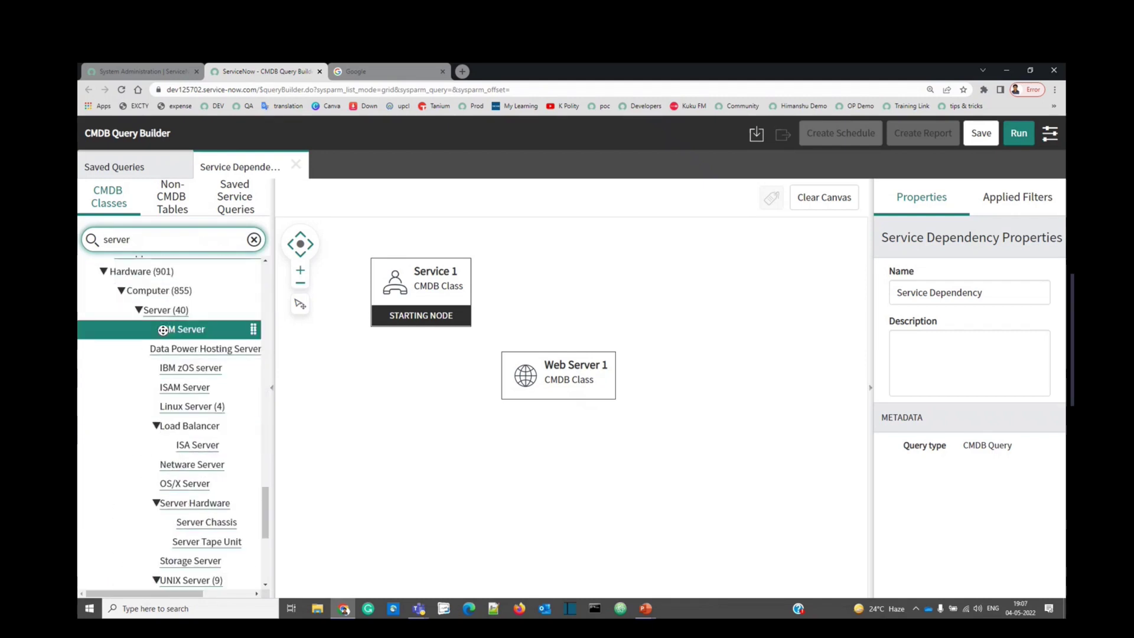
{"action": "left_click_drag", "start_coordinate": [163, 312], "coordinate": [671, 459]}
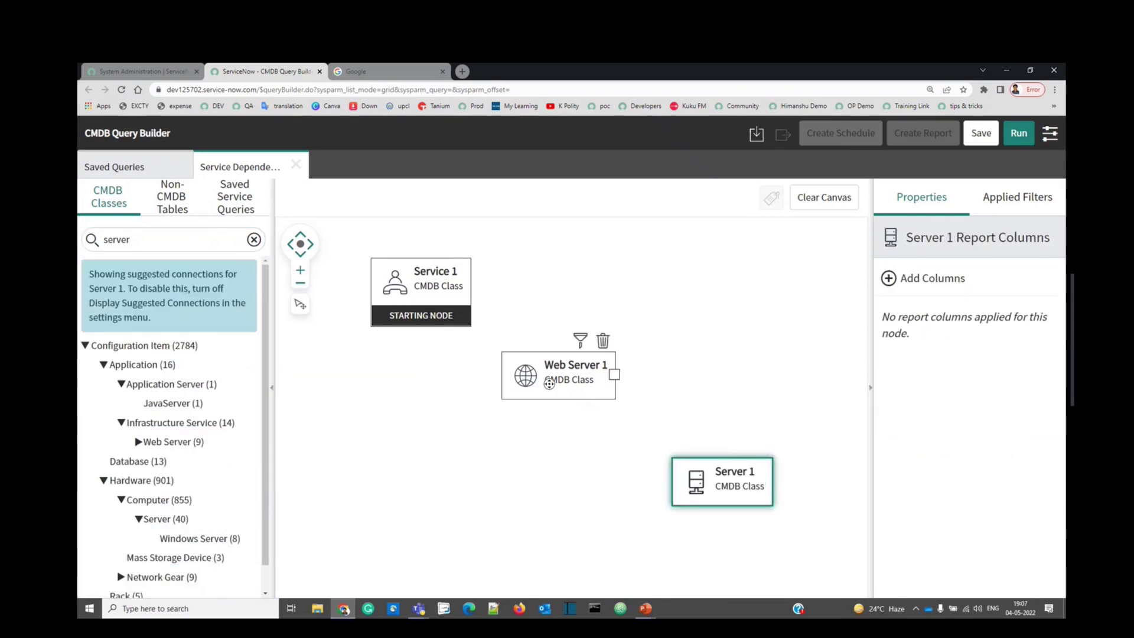
Connect Service 1 to Web Server 1 and allow Any Relationship Type on that connection
{"action": "mouse_move", "coordinate": [431, 319]}
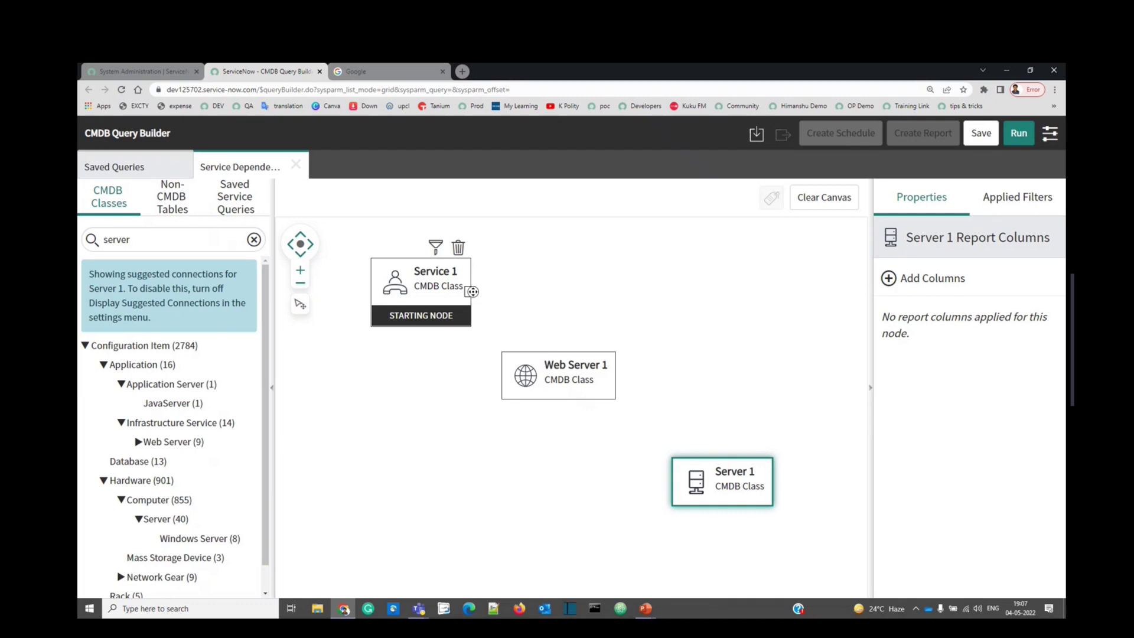
{"action": "mouse_move", "coordinate": [472, 292]}
{"action": "left_mouse_down"}
{"action": "mouse_move", "coordinate": [513, 374]}
{"action": "mouse_move", "coordinate": [503, 377]}
{"action": "left_mouse_up"}
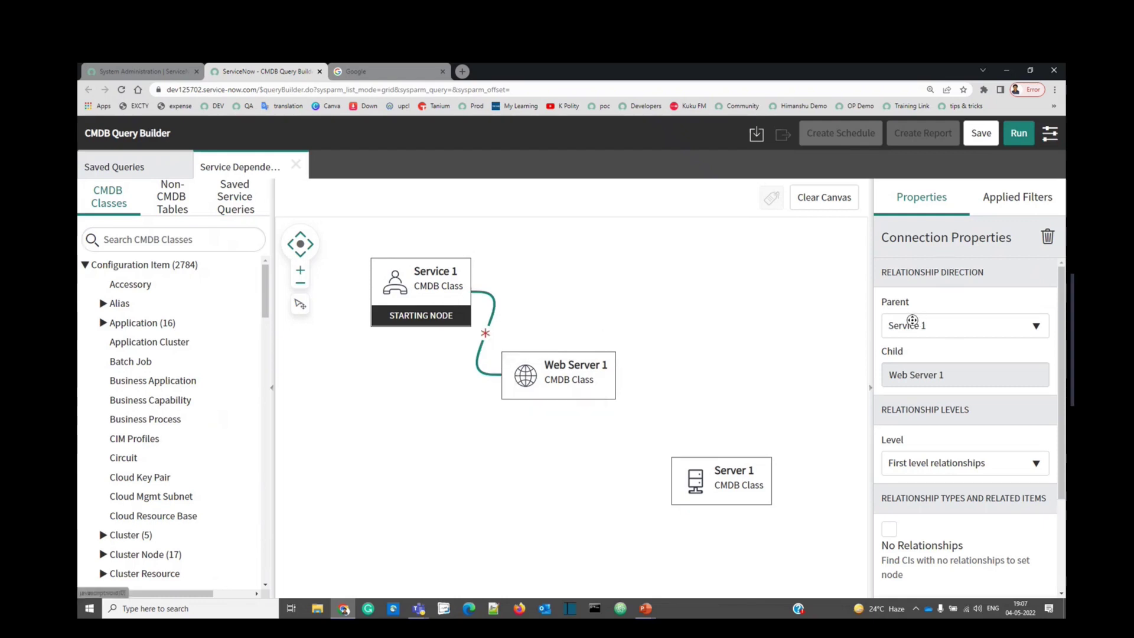
{"action": "scroll", "coordinate": [942, 356], "scroll_direction": "down", "scroll_amount": 1}
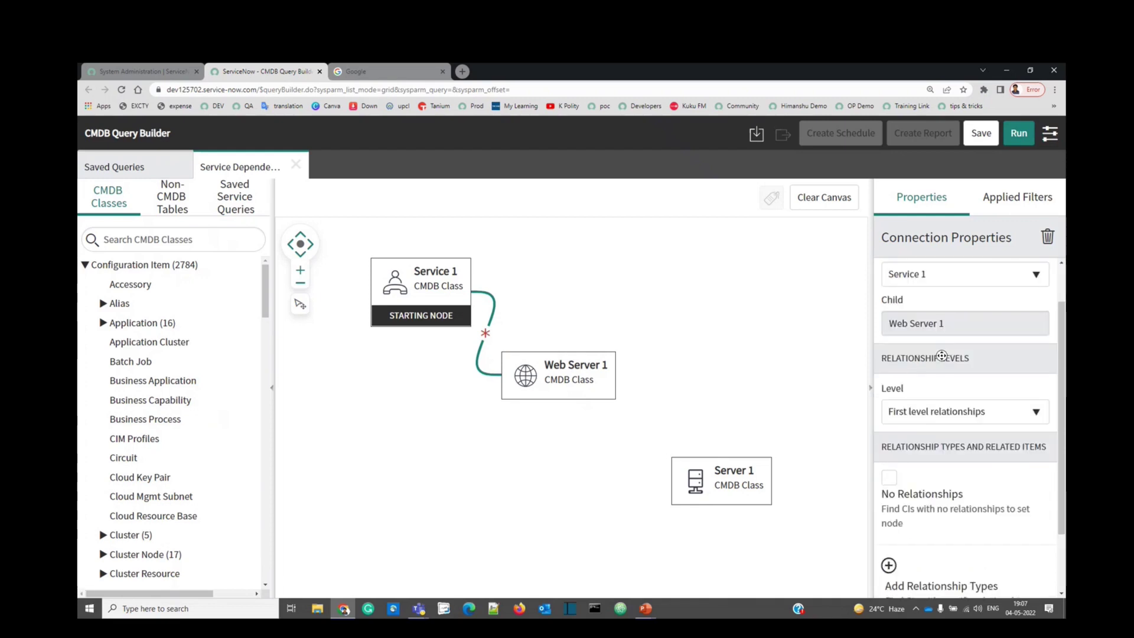
{"action": "scroll", "coordinate": [942, 356], "scroll_direction": "up", "scroll_amount": 1}
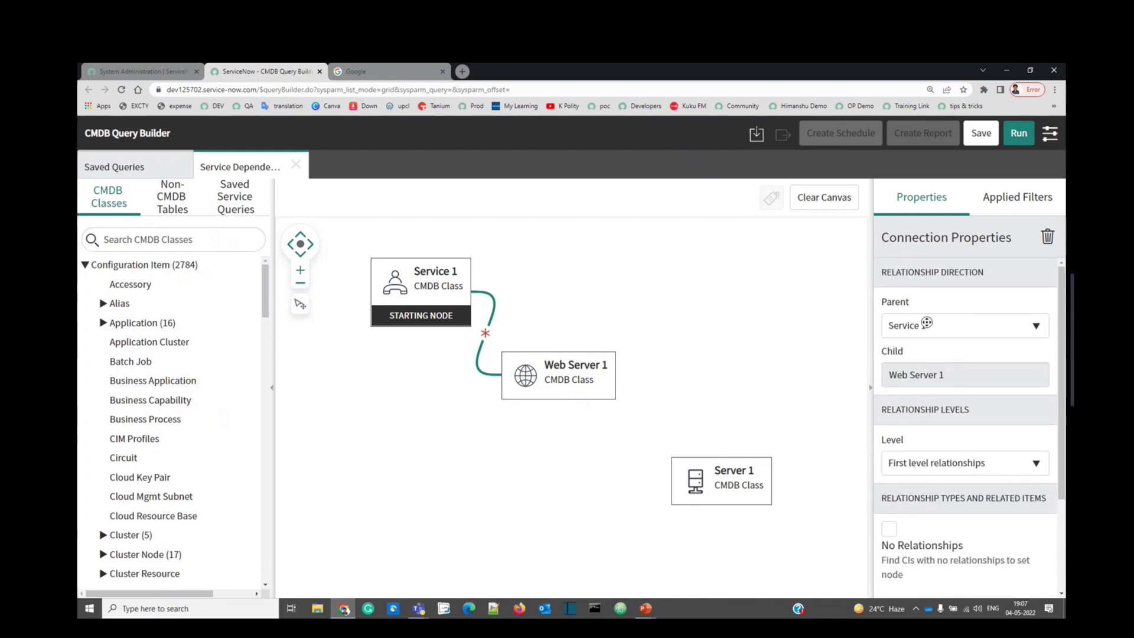
{"action": "scroll", "coordinate": [916, 378], "scroll_direction": "down", "scroll_amount": 2}
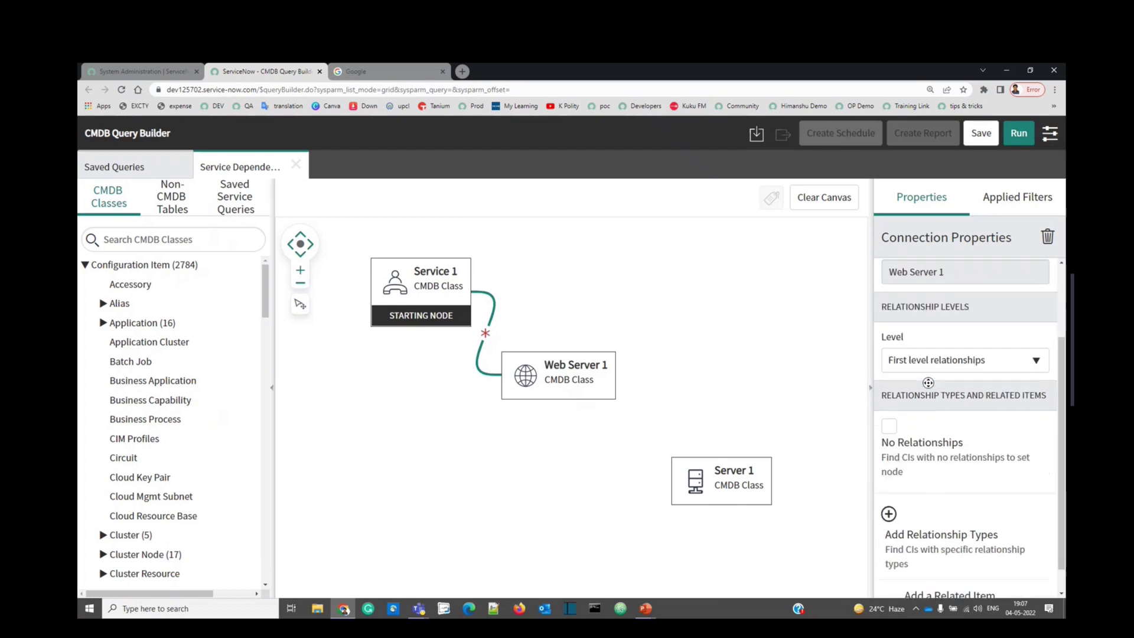
{"action": "scroll", "coordinate": [915, 382], "scroll_direction": "down", "scroll_amount": 1}
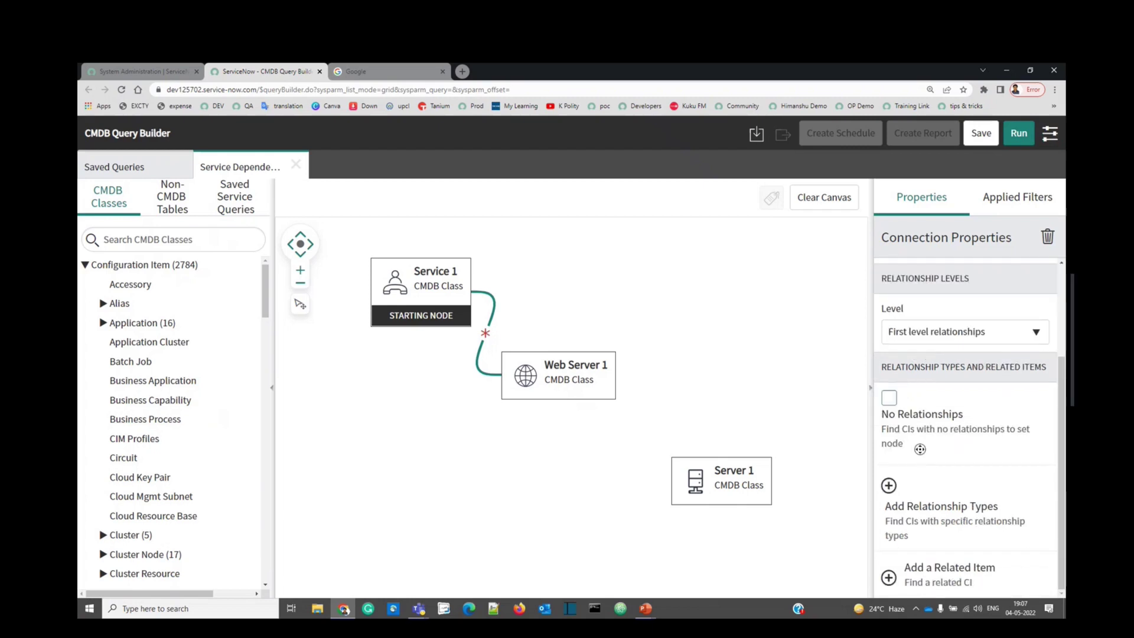
{"action": "left_click", "coordinate": [911, 509]}
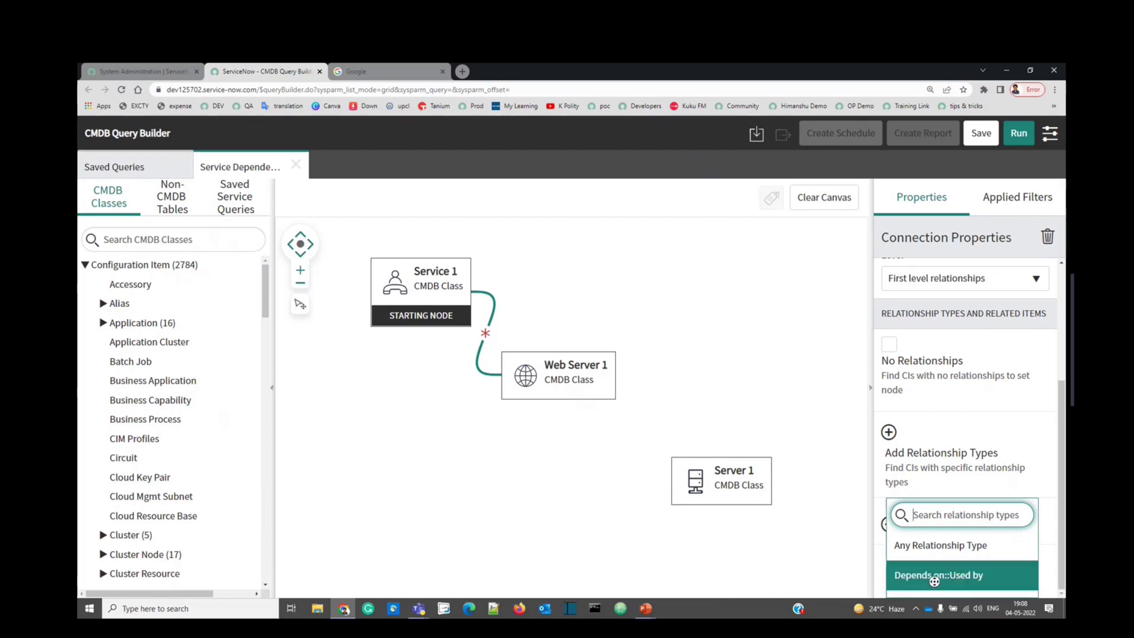
{"action": "left_click", "coordinate": [934, 546]}
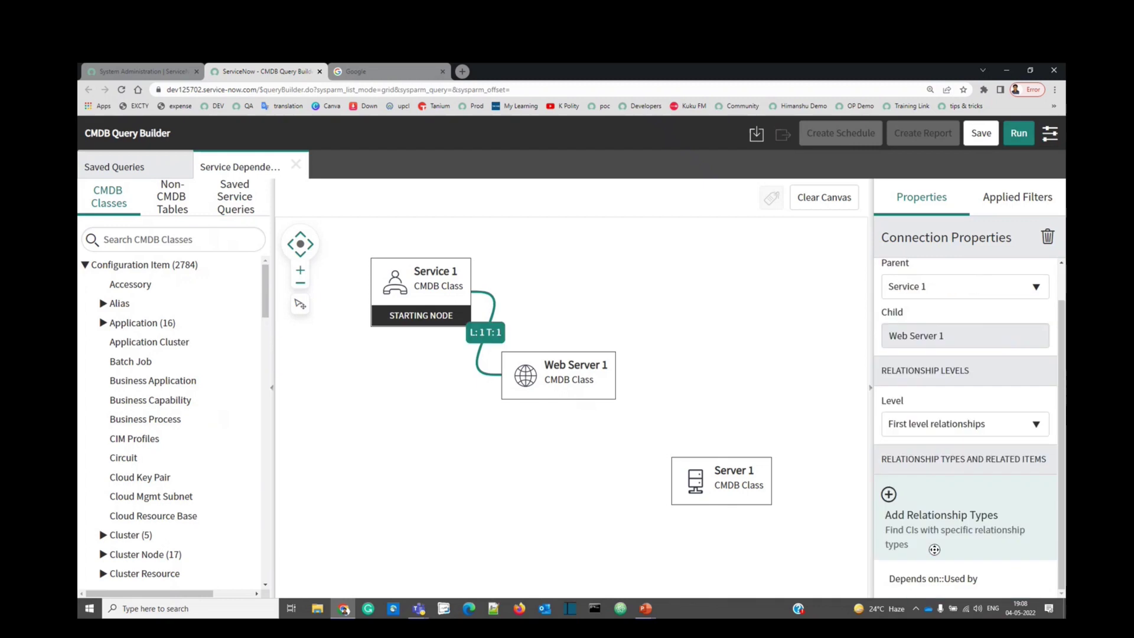
{"action": "mouse_move", "coordinate": [607, 380]}
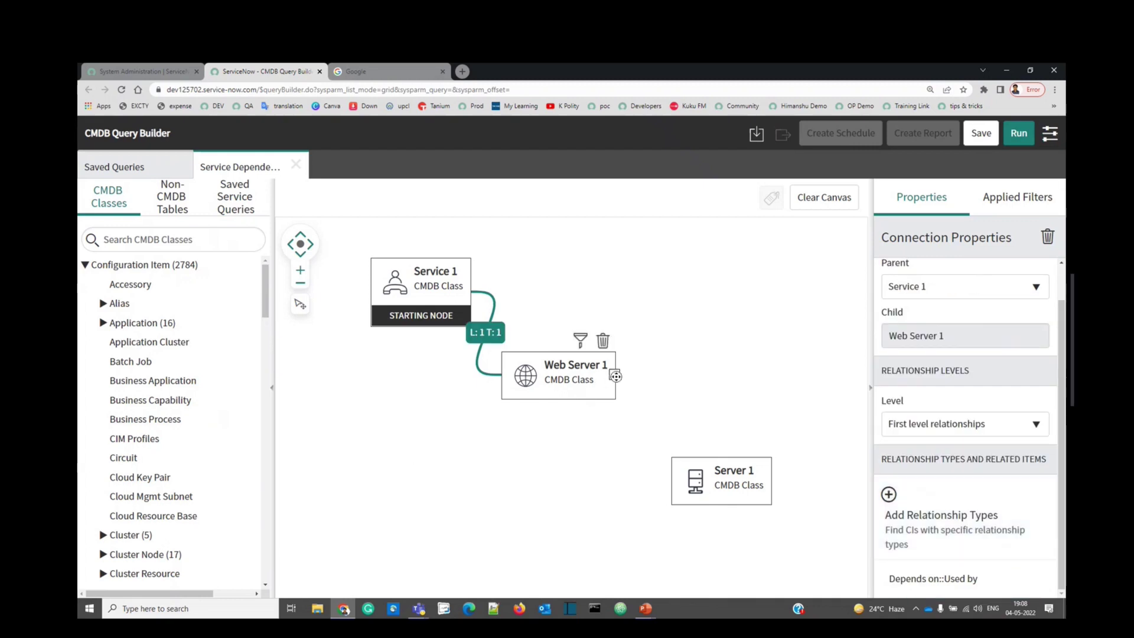
Connect Web Server 1 to Server 1 and allow Any Relationship Type on that link
{"action": "left_click_drag", "start_coordinate": [616, 376], "coordinate": [673, 481]}
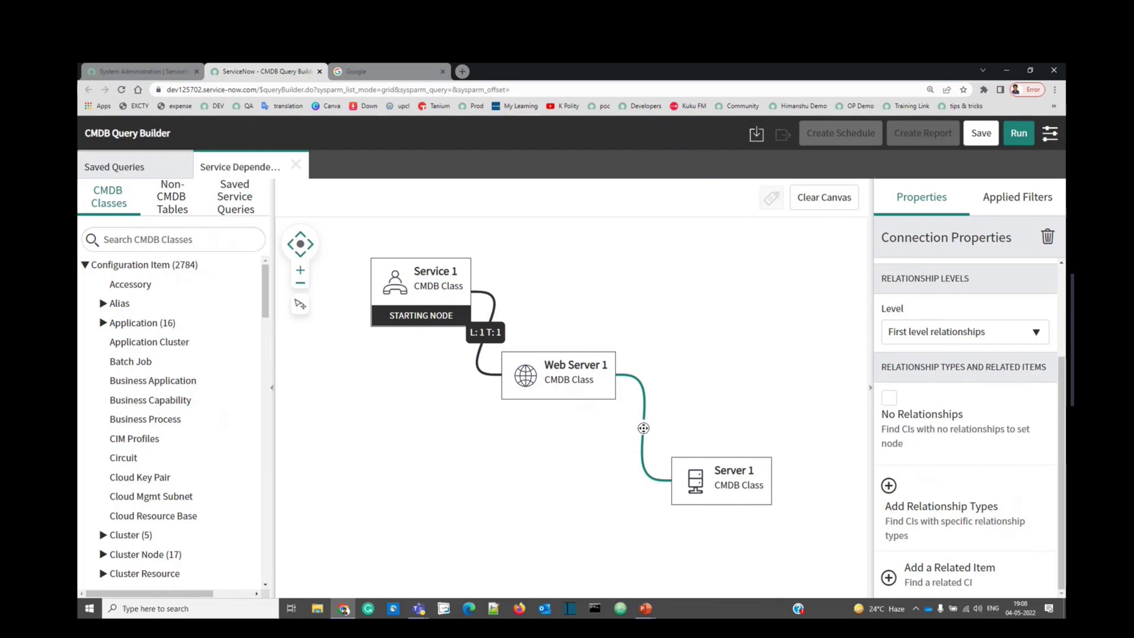
{"action": "left_click", "coordinate": [949, 506]}
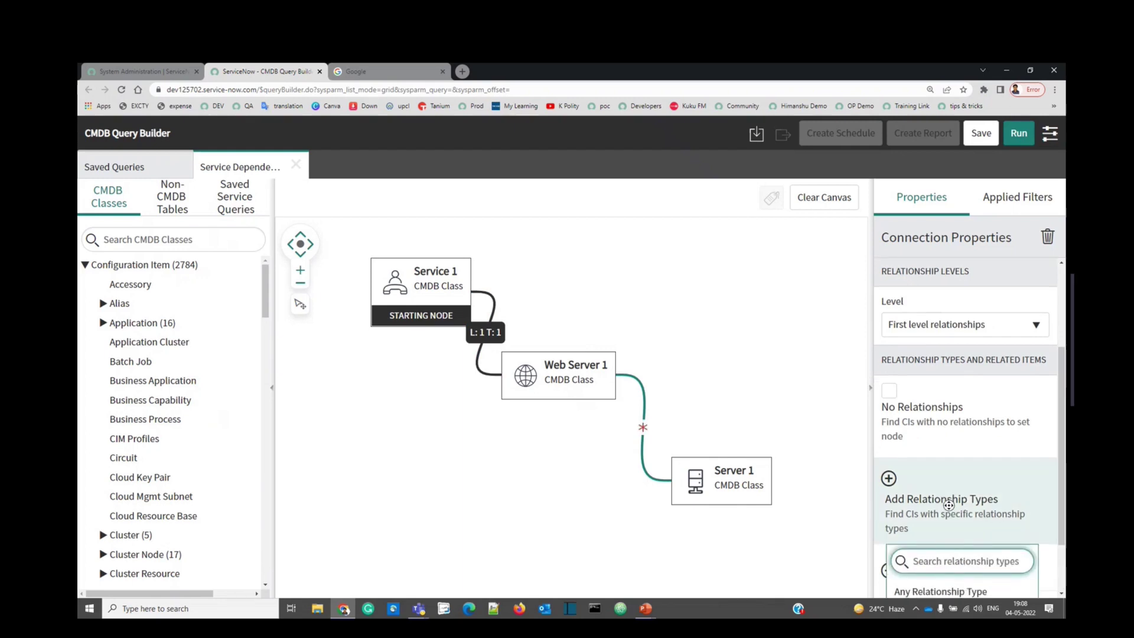
{"action": "scroll", "coordinate": [948, 514], "scroll_direction": "down", "scroll_amount": 1}
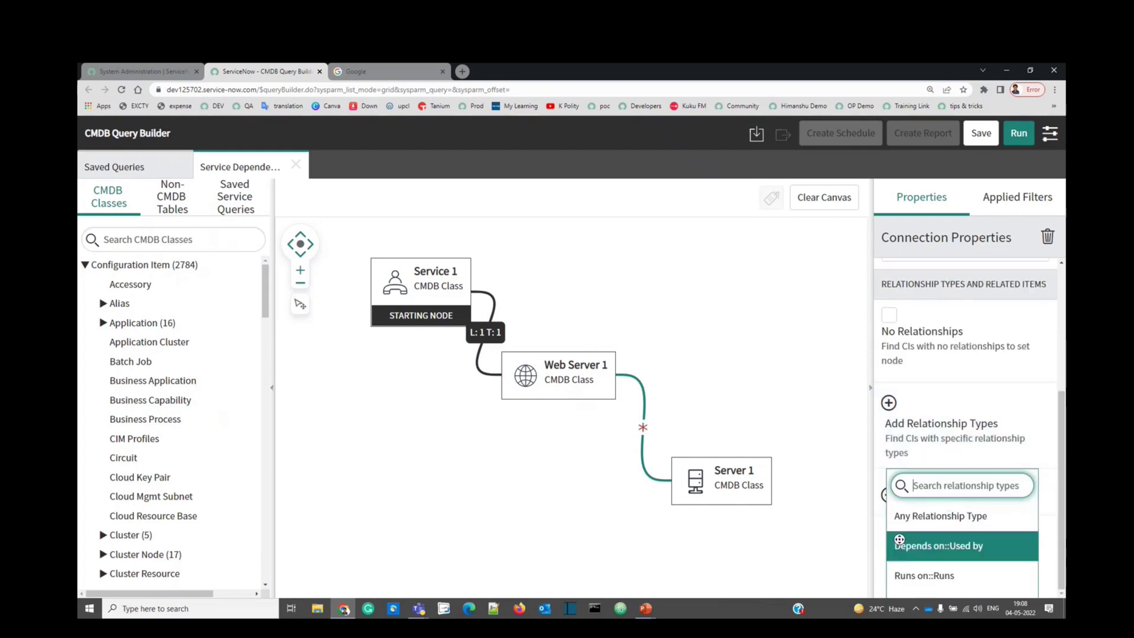
{"action": "left_click", "coordinate": [935, 518]}
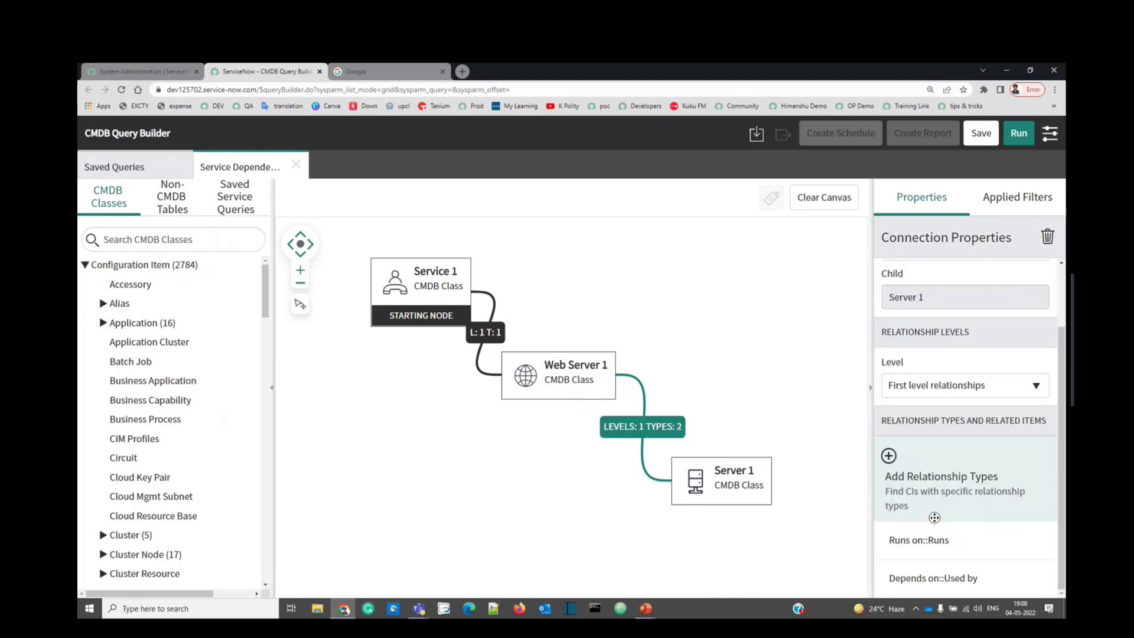
{"action": "left_click", "coordinate": [594, 521]}
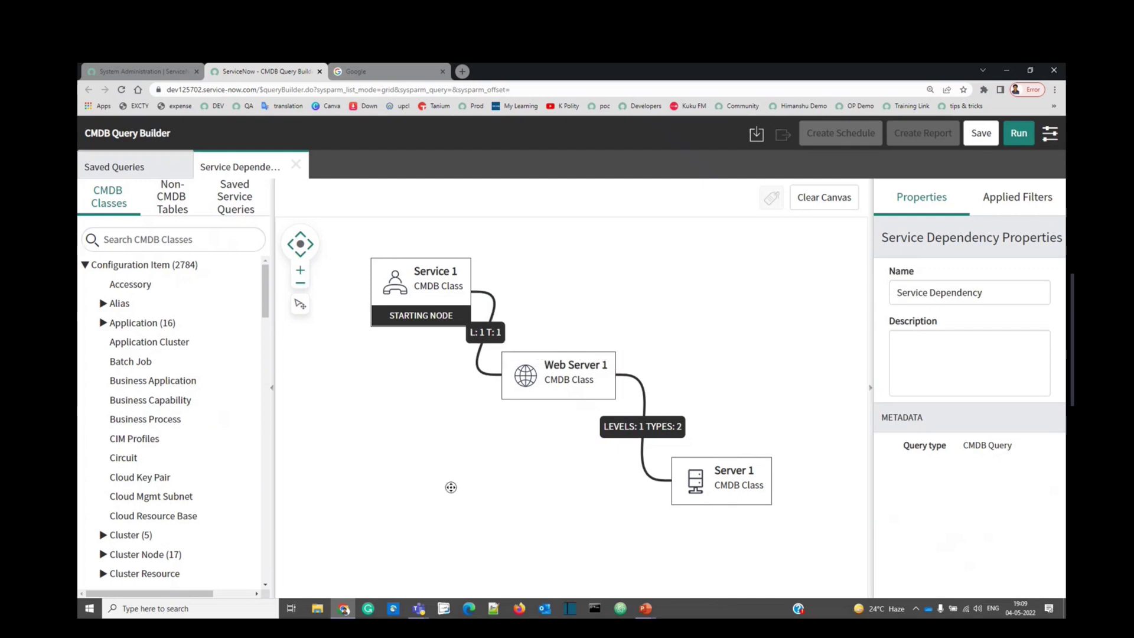
Run the Service Dependency query and review its 48 results, refreshing the list
{"action": "left_click", "coordinate": [1011, 136]}
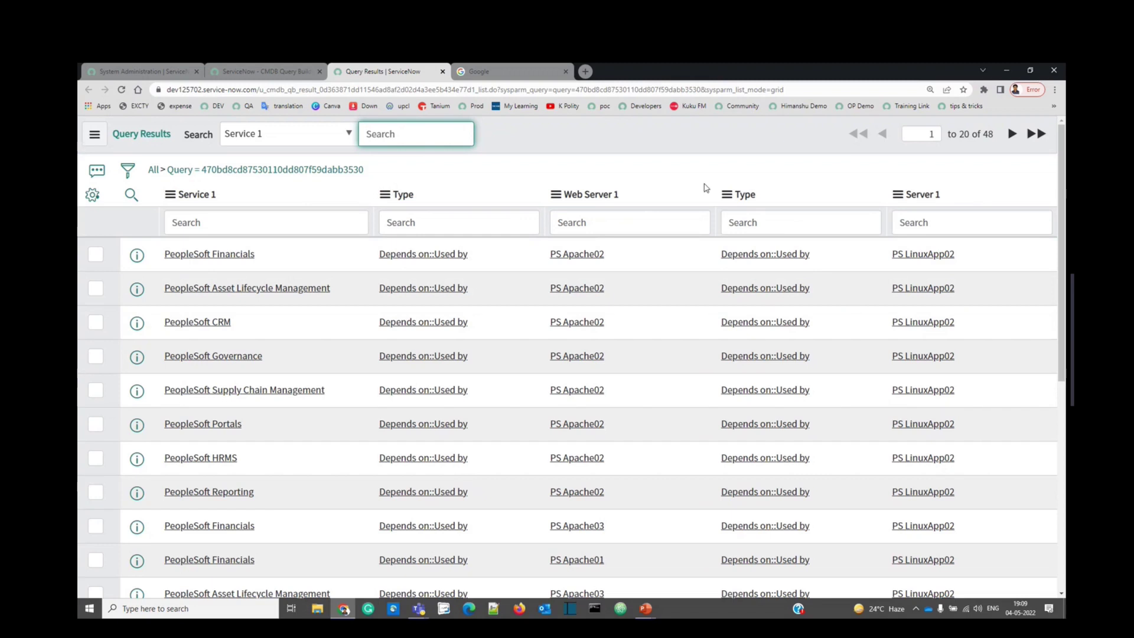
{"action": "left_click", "coordinate": [160, 255]}
{"action": "left_click_drag", "start_coordinate": [160, 261], "coordinate": [269, 260]}
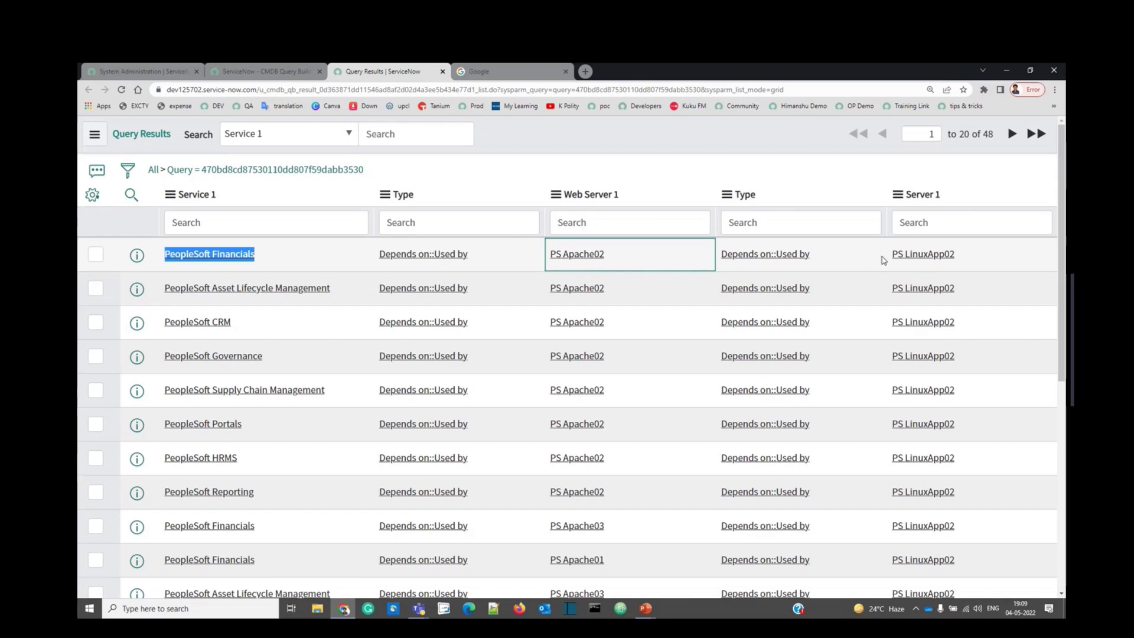
{"action": "left_click_drag", "start_coordinate": [883, 260], "coordinate": [978, 261]}
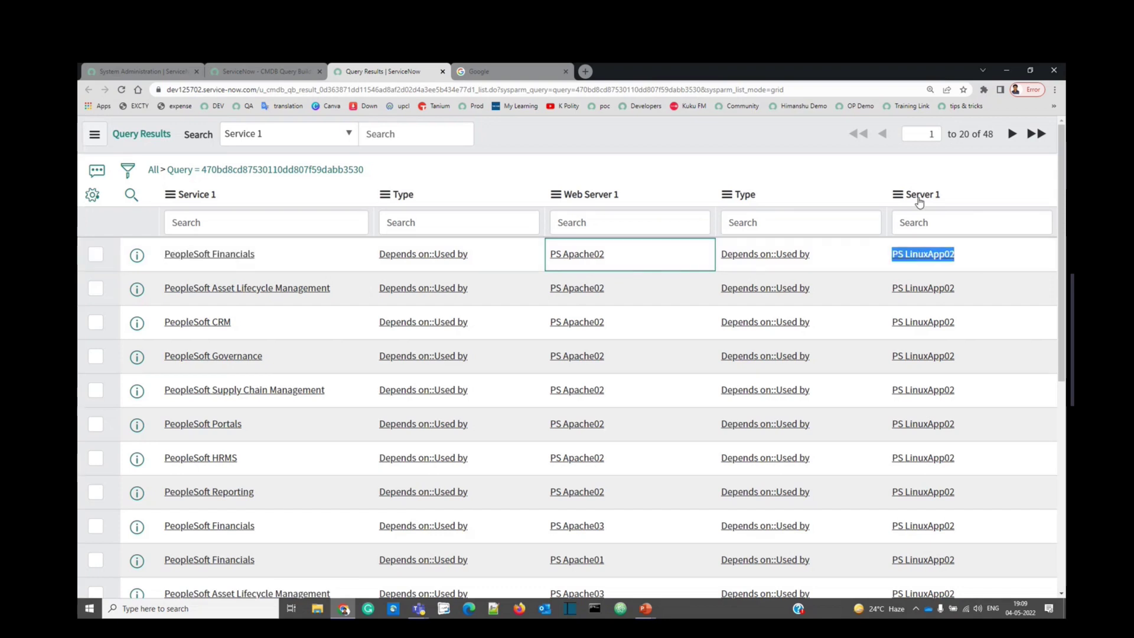
{"action": "key", "text": "F5"}
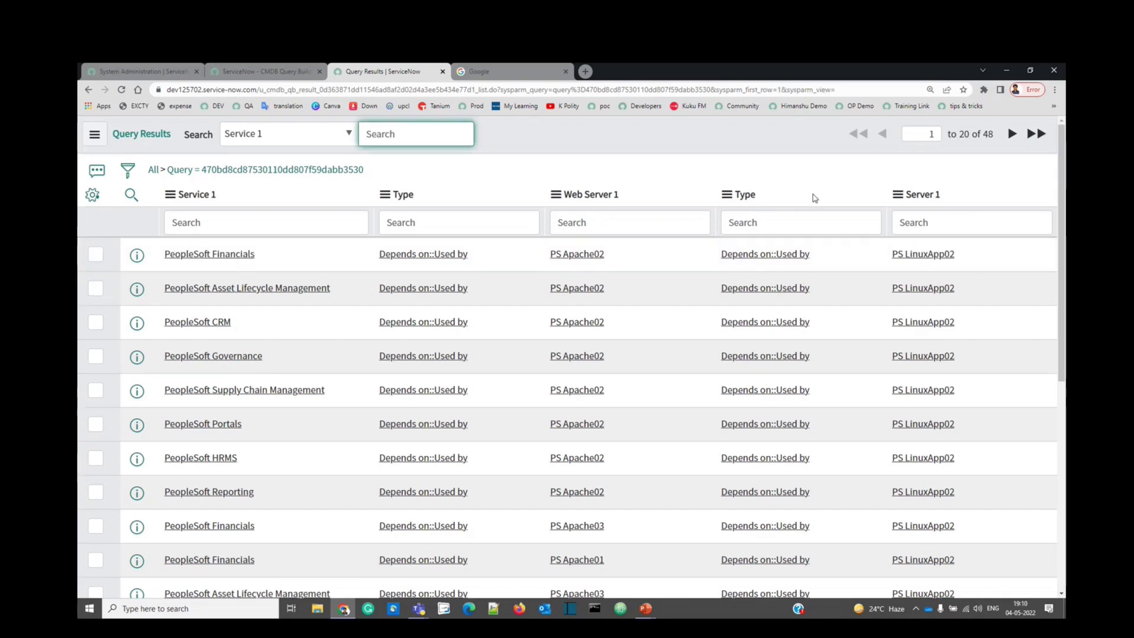
{"action": "right_click", "coordinate": [921, 195]}
Group results by Server 1, inspect the PS LinuxApp01 group's rows, then collapse the groups
{"action": "left_click", "coordinate": [948, 264]}
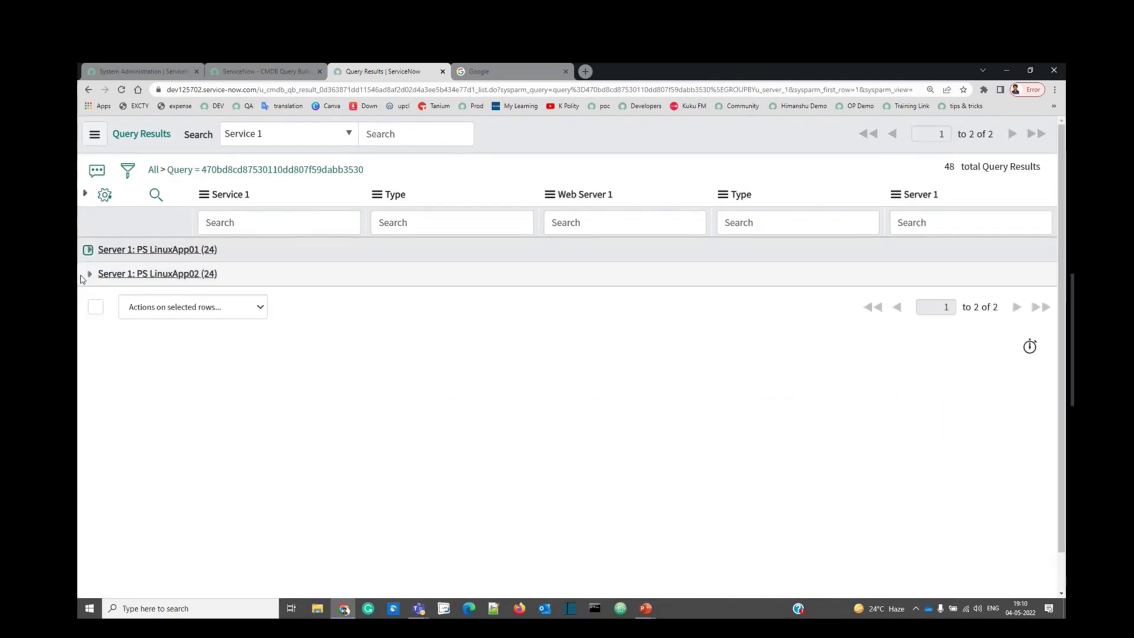
{"action": "left_click", "coordinate": [89, 250]}
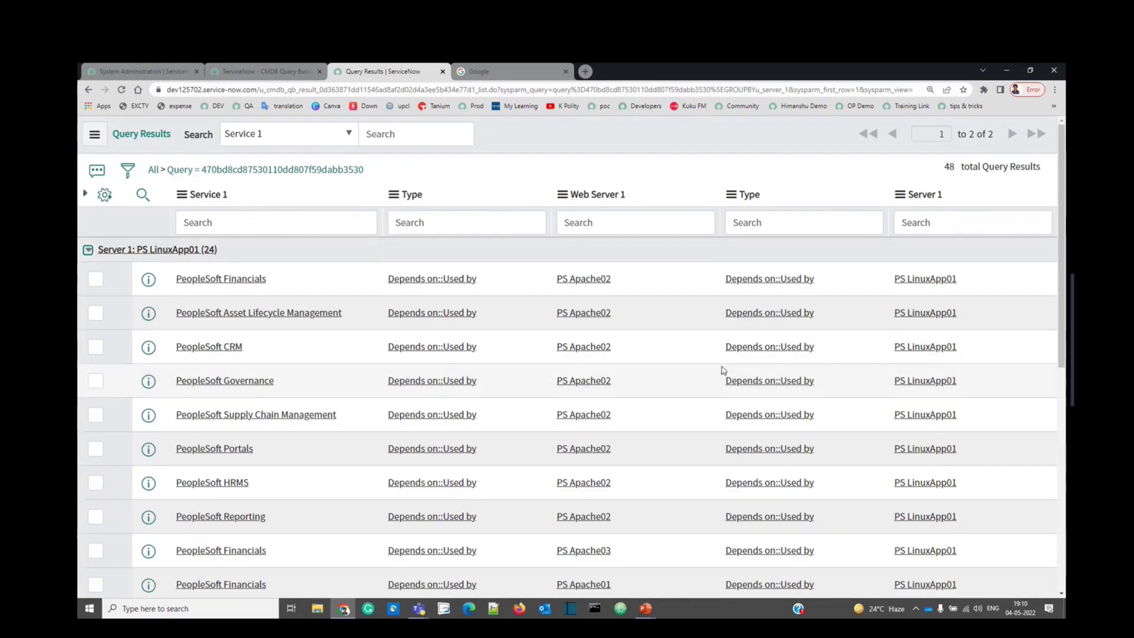
{"action": "scroll", "coordinate": [722, 372], "scroll_direction": "down", "scroll_amount": 5}
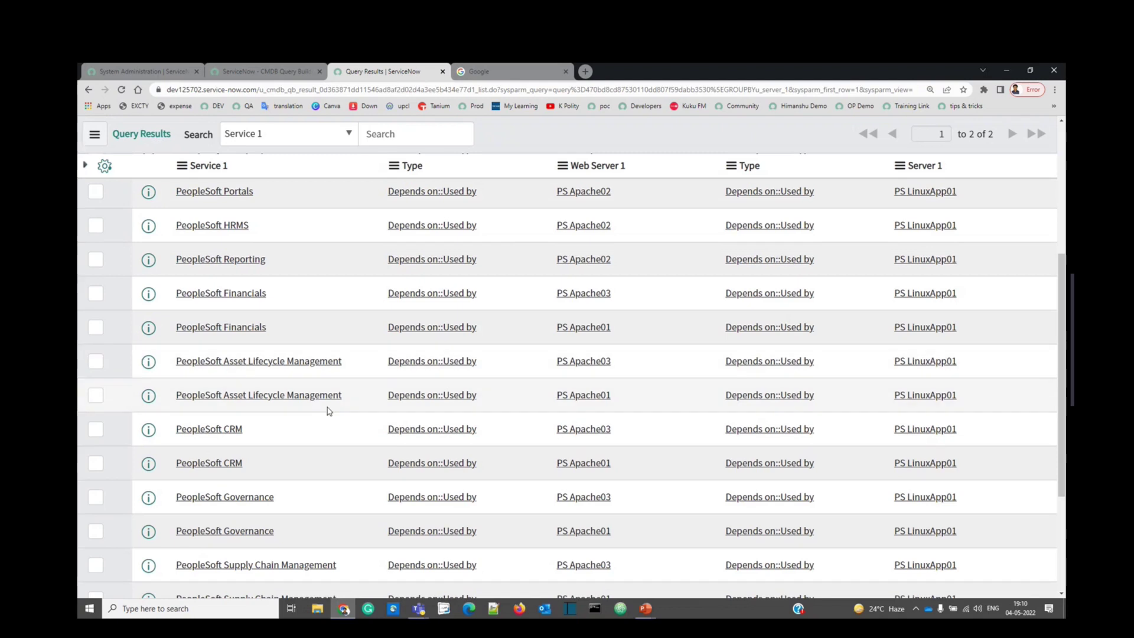
{"action": "scroll", "coordinate": [327, 423], "scroll_direction": "down", "scroll_amount": 5}
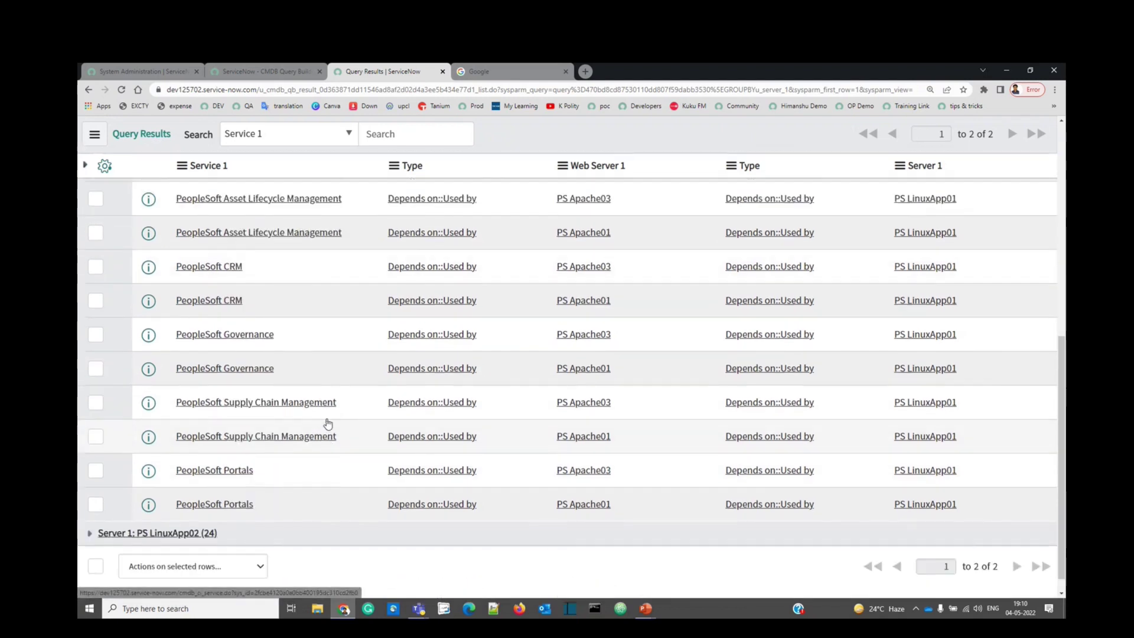
{"action": "left_click", "coordinate": [85, 165]}
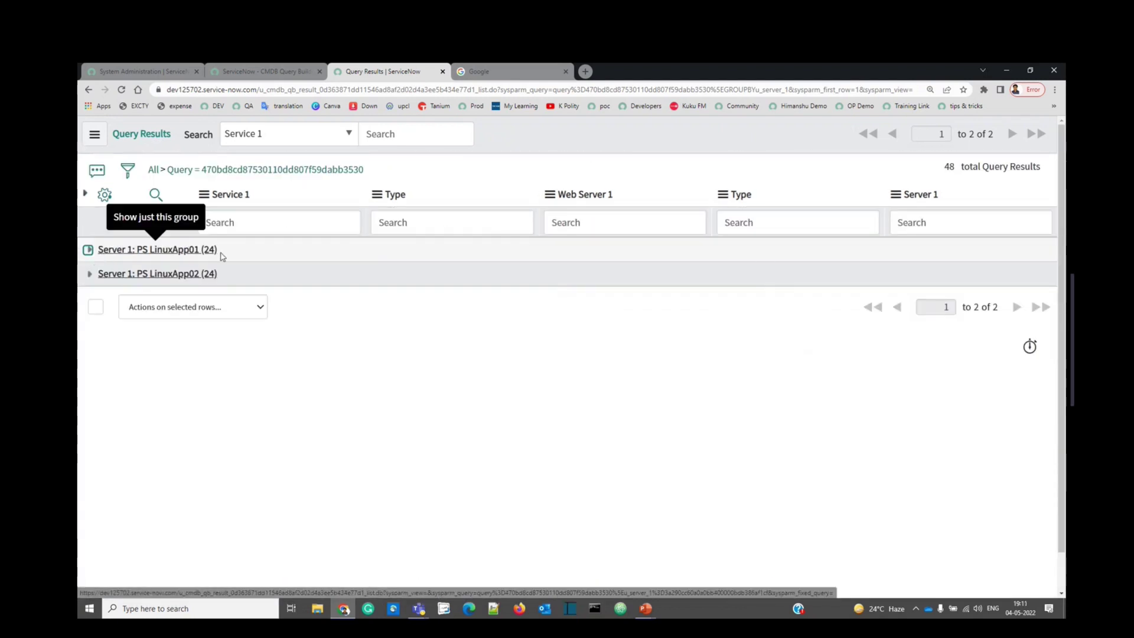
Return to the CMDB Query Builder tab showing the Service 1–Web Server 1–Server 1 canvas
{"action": "left_click", "coordinate": [240, 69]}
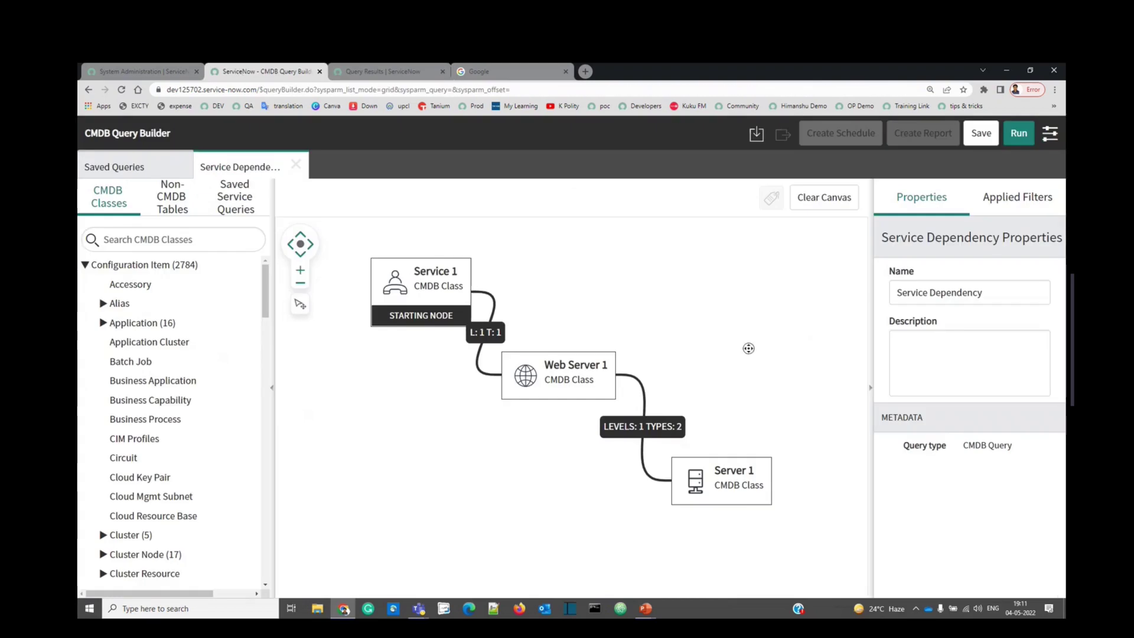